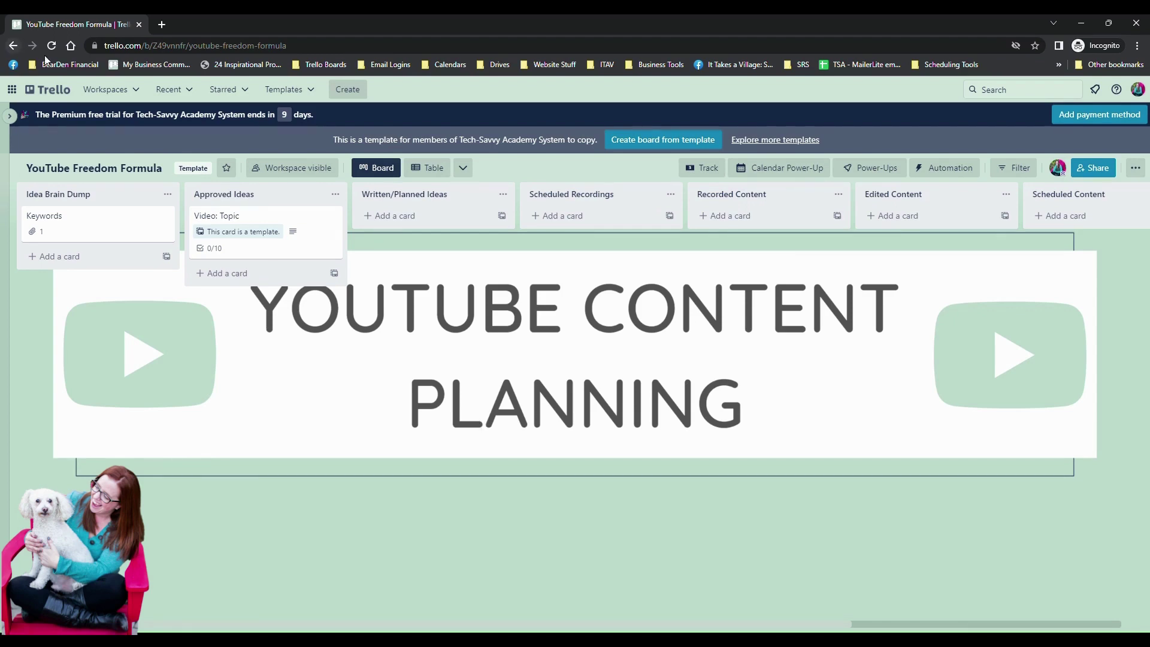
- Scroll through the Workspaces list, then close it to return to the board
left_click(105, 89)
scroll(156, 180, "down", 3)
scroll(165, 216, "down", 4)
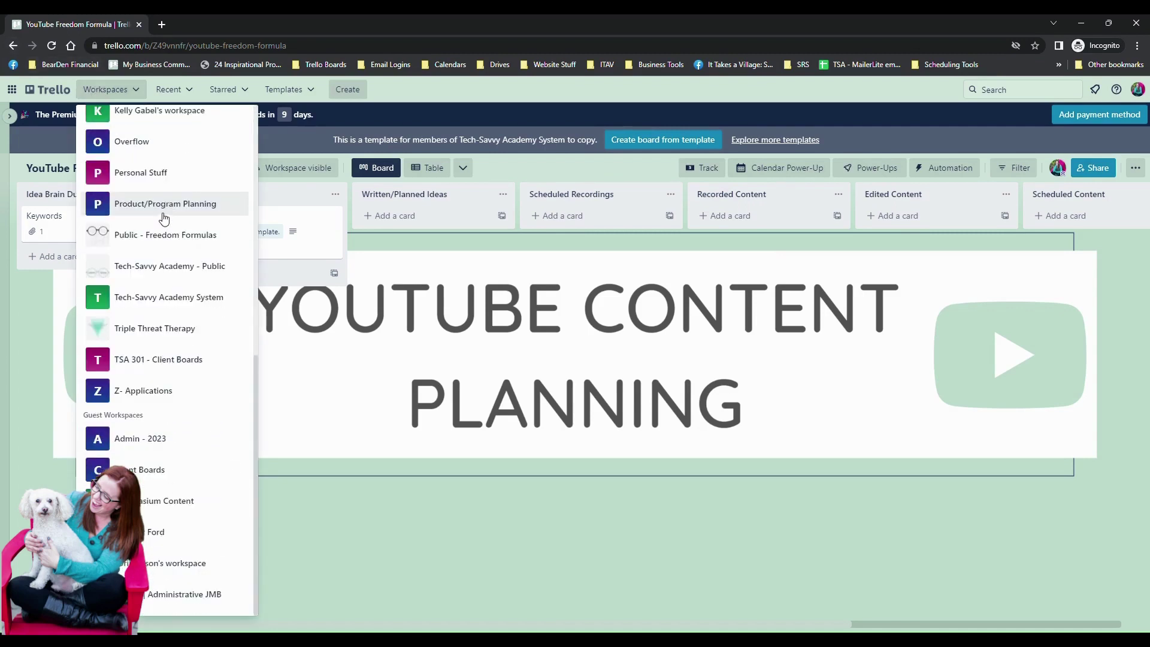
left_click(393, 403)
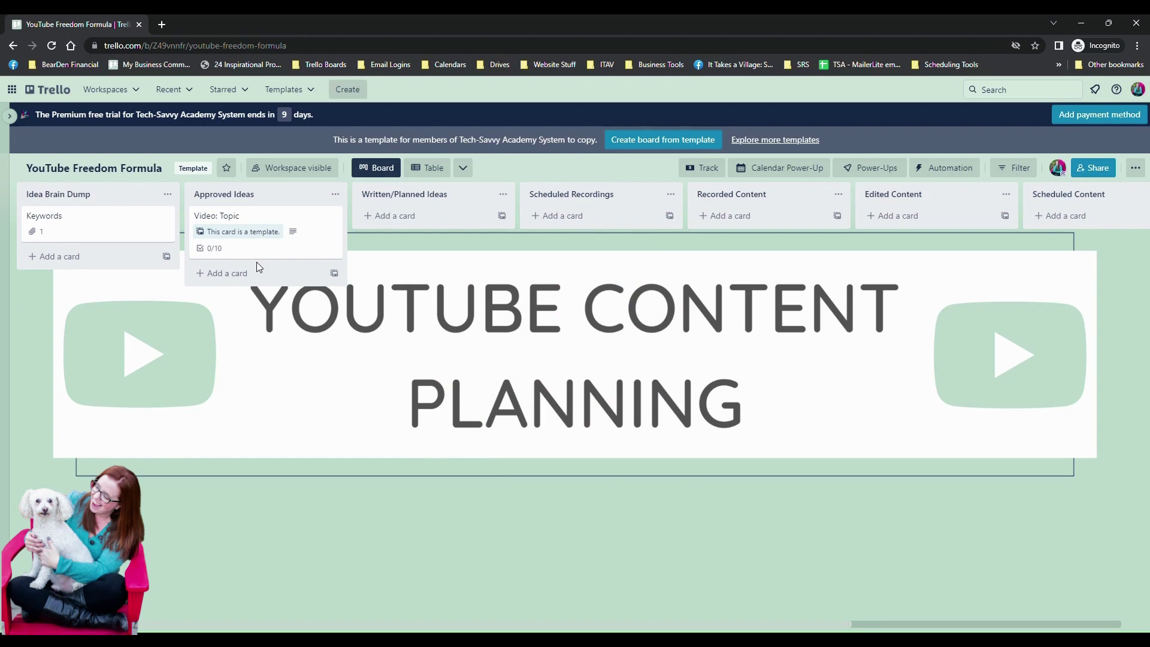
- Open the Video: Topic template card and add the suggested Priority and Status custom fields
left_click(254, 249)
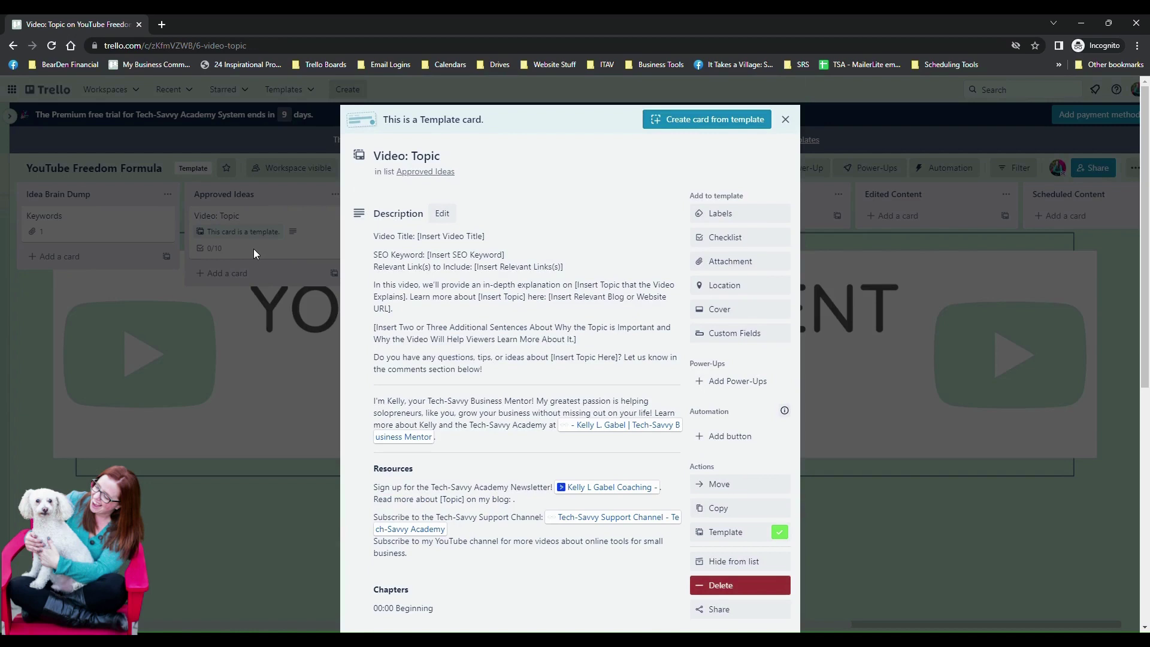
left_click(757, 336)
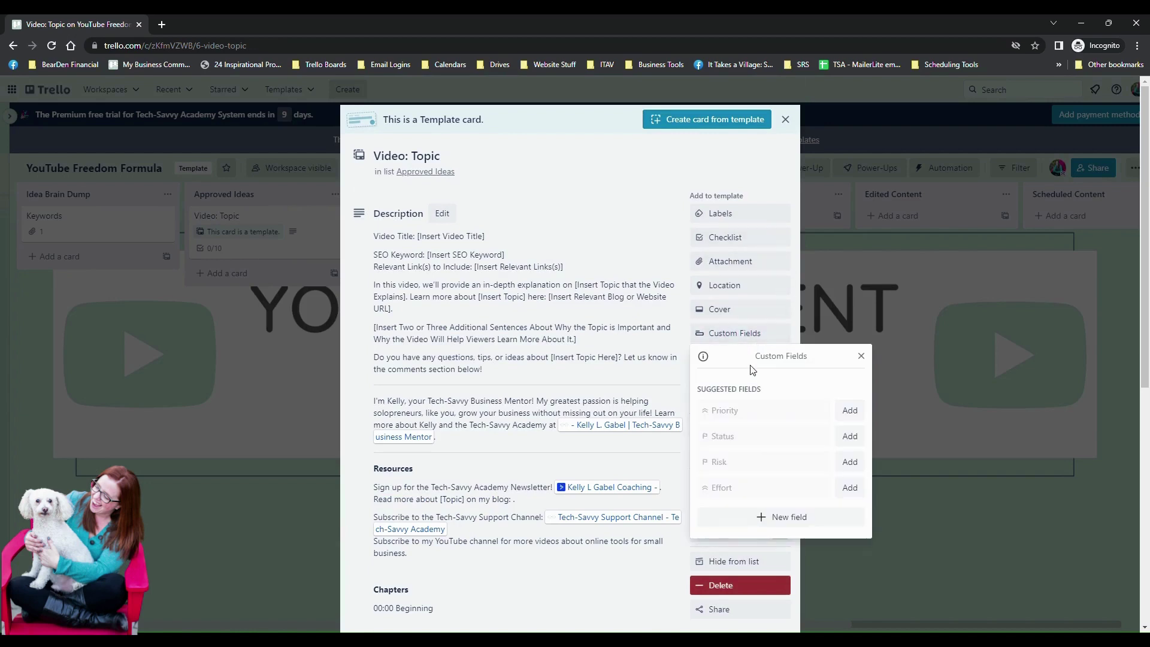
mouse_move(704, 359)
left_click(849, 411)
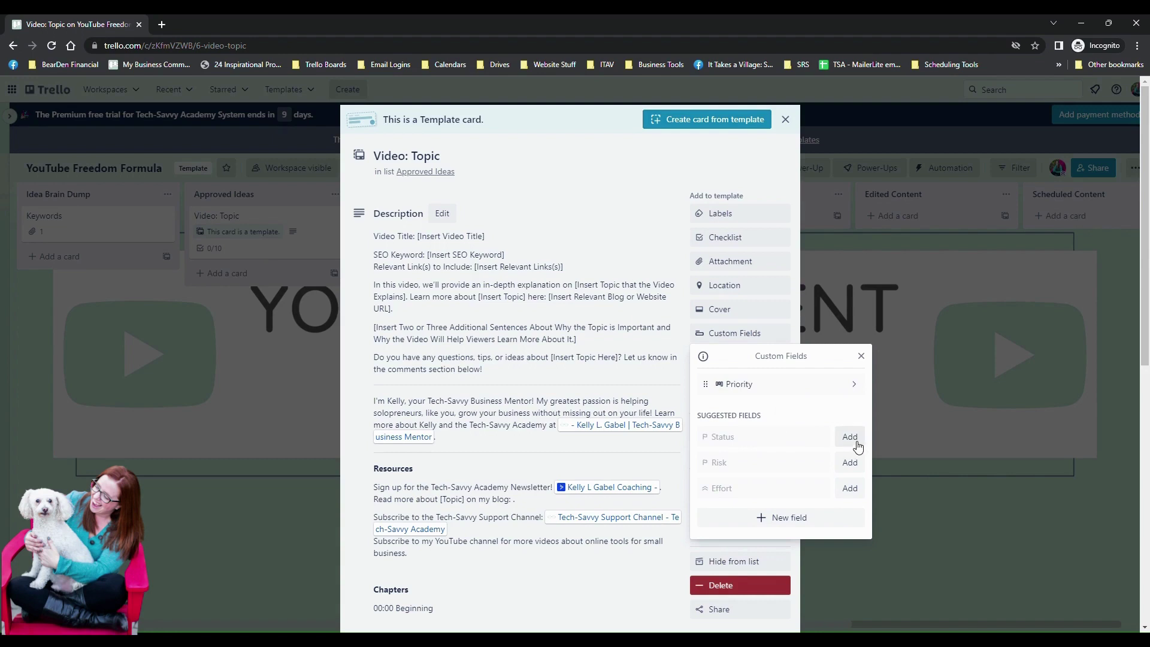
left_click(853, 440)
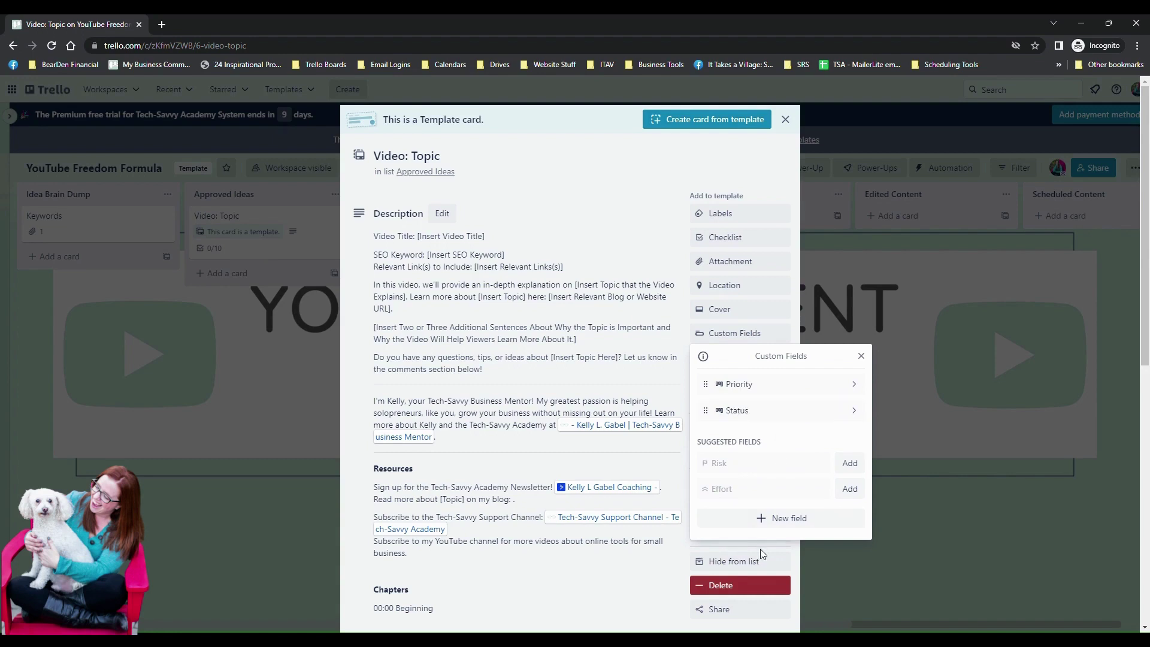
left_click(790, 522)
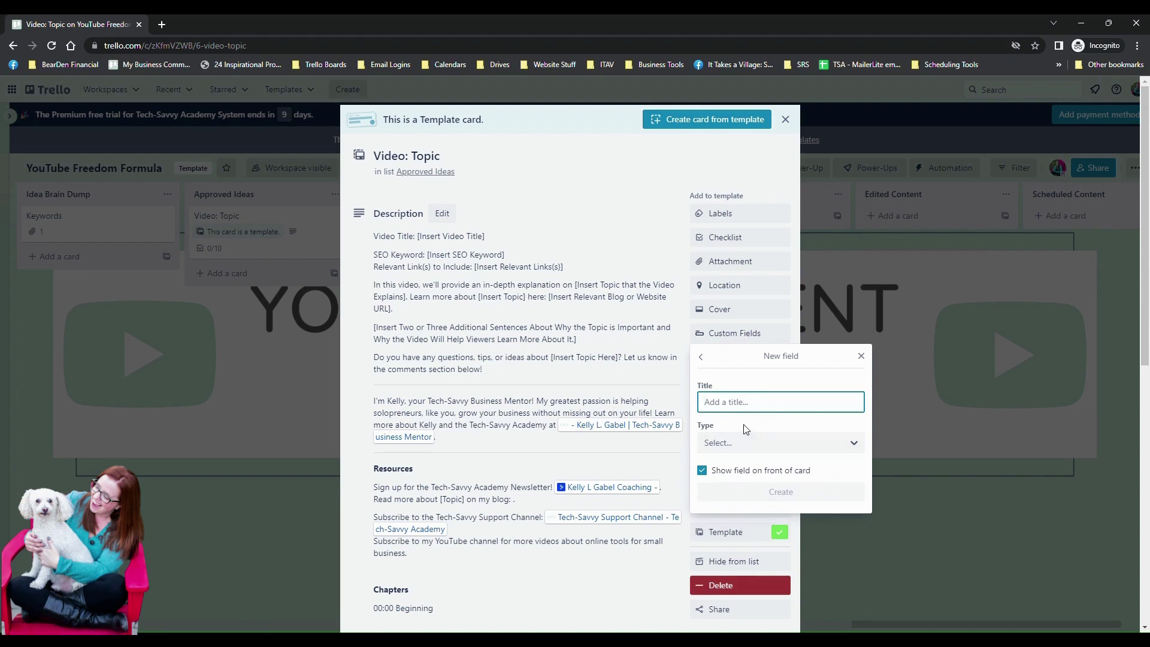
- Create a custom field titled 'Scheduled' with type Checkbox
type("Sch")
type("deule")
key("BackSpace")
key("BackSpace")
key("BackSpace")
key("BackSpace")
type("eduled")
left_click(748, 443)
left_click(740, 467)
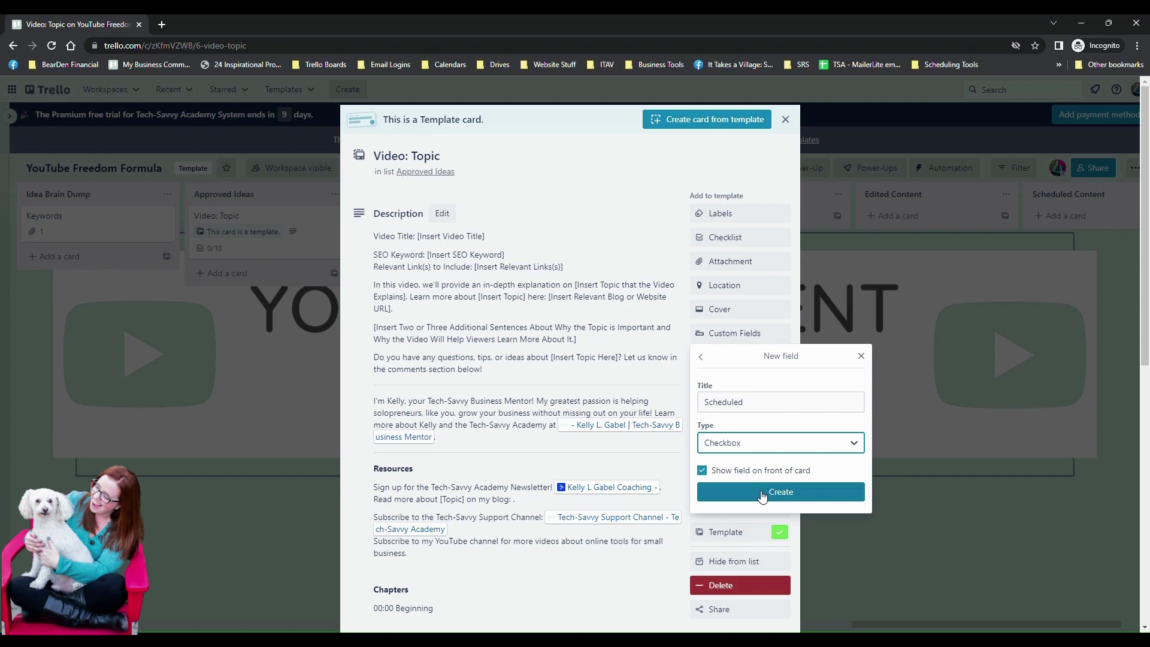
left_click(862, 356)
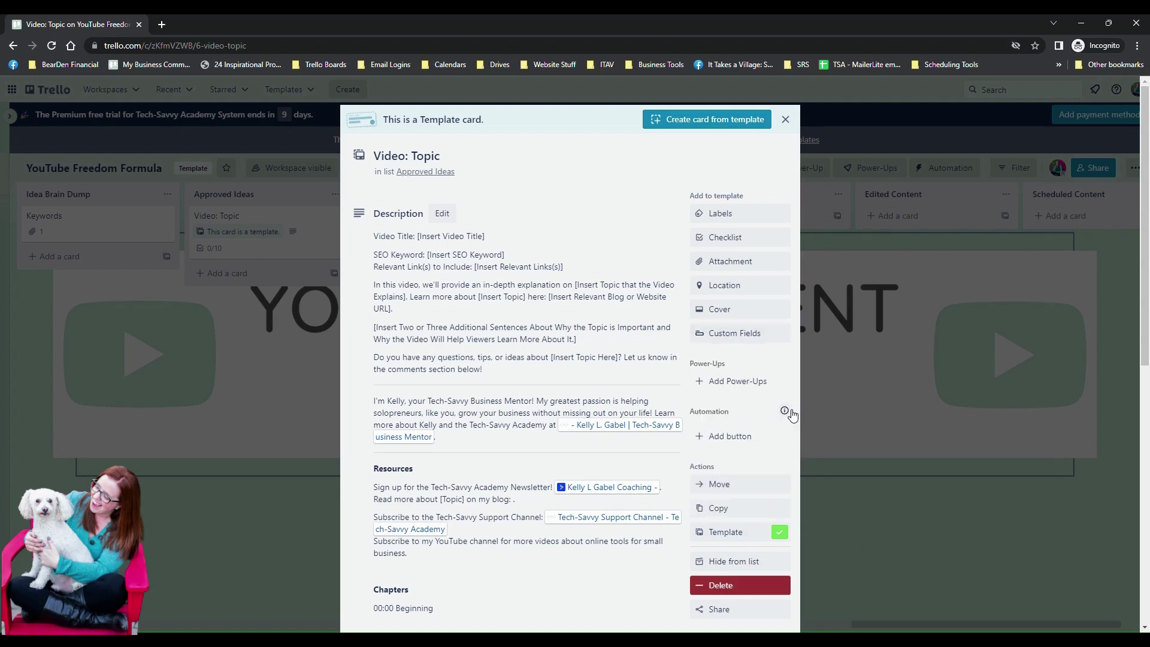
- Fill in another new custom field titled 'Scheduled' with Checkbox as its type
left_click(724, 335)
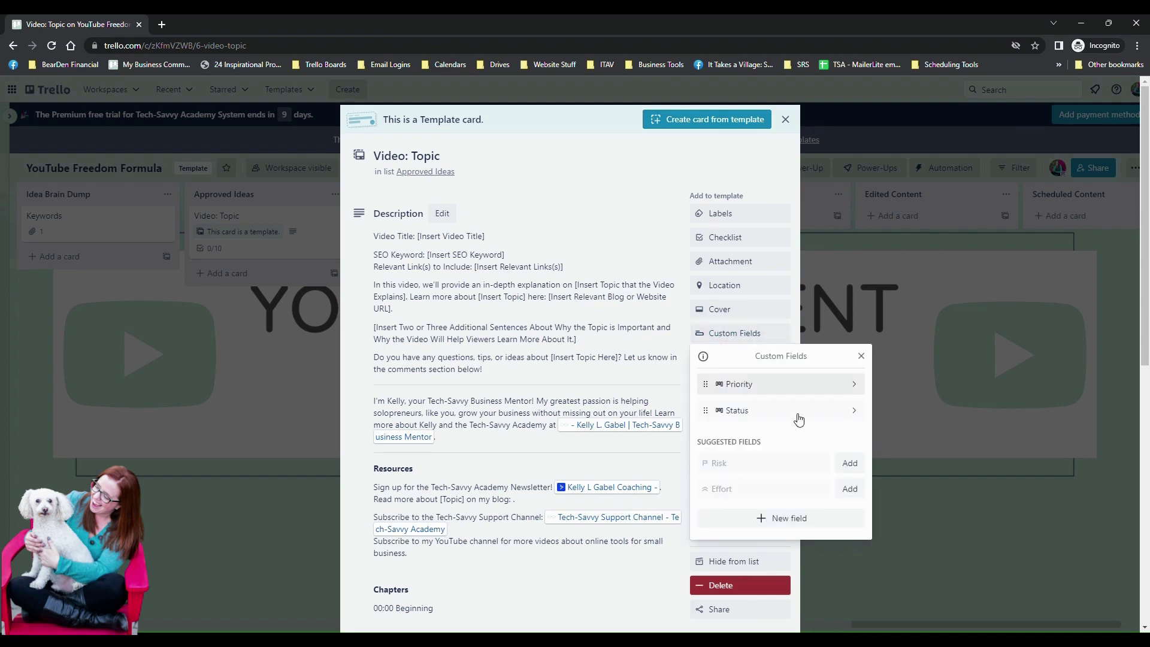
left_click(778, 518)
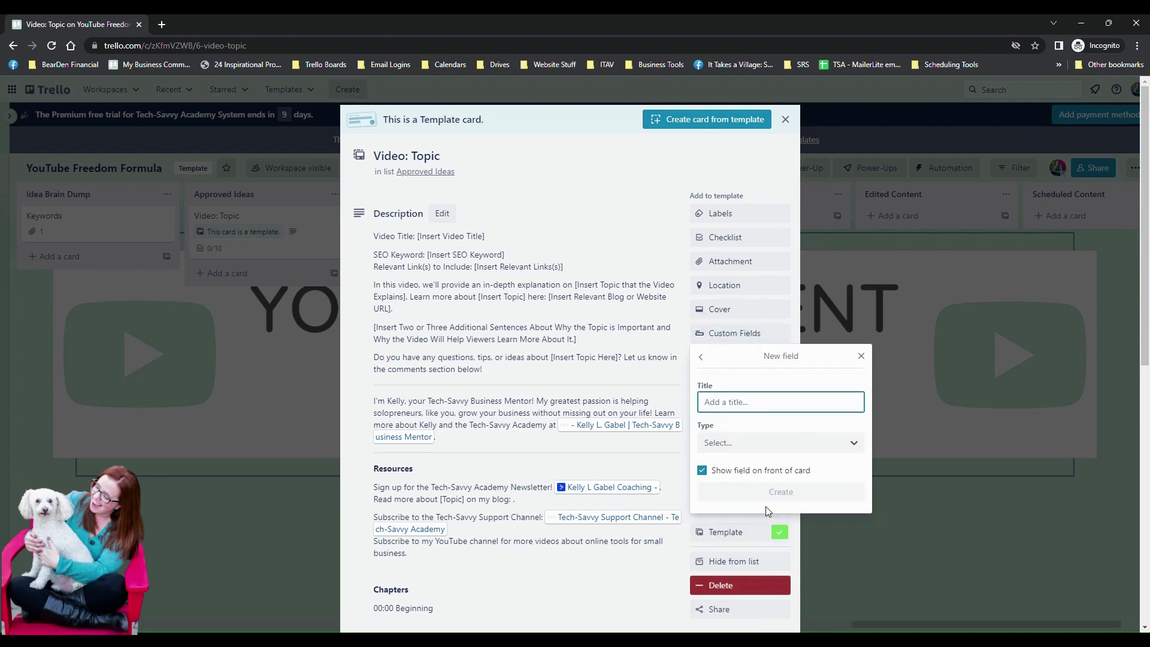
type("Scheduled")
left_click(765, 447)
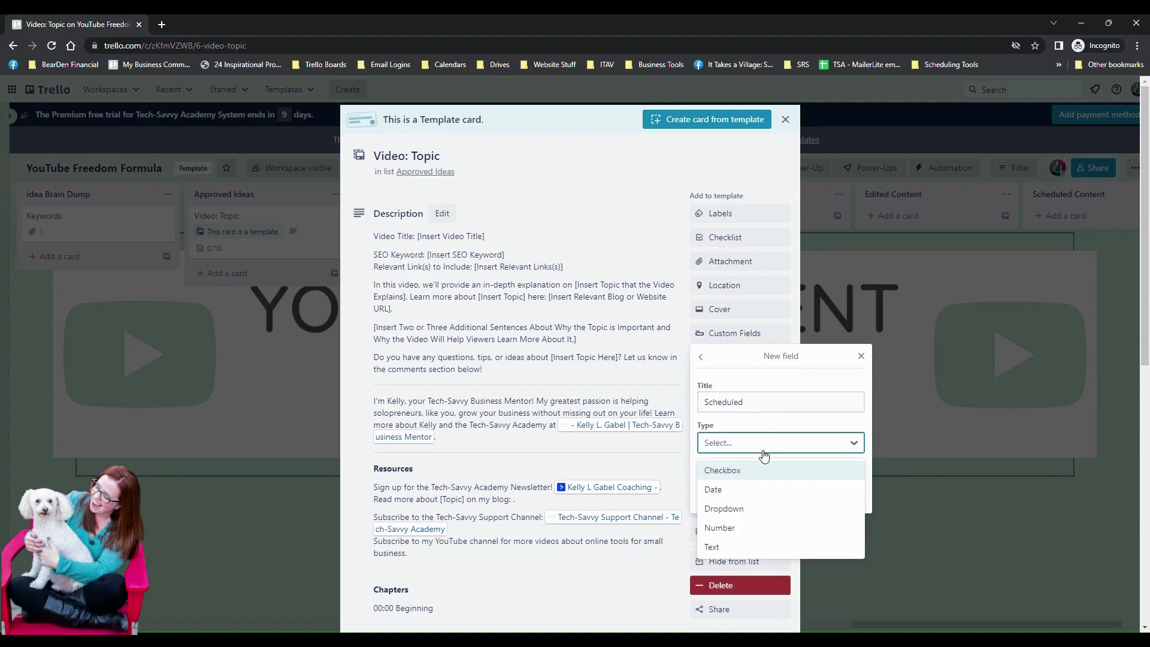
left_click(754, 469)
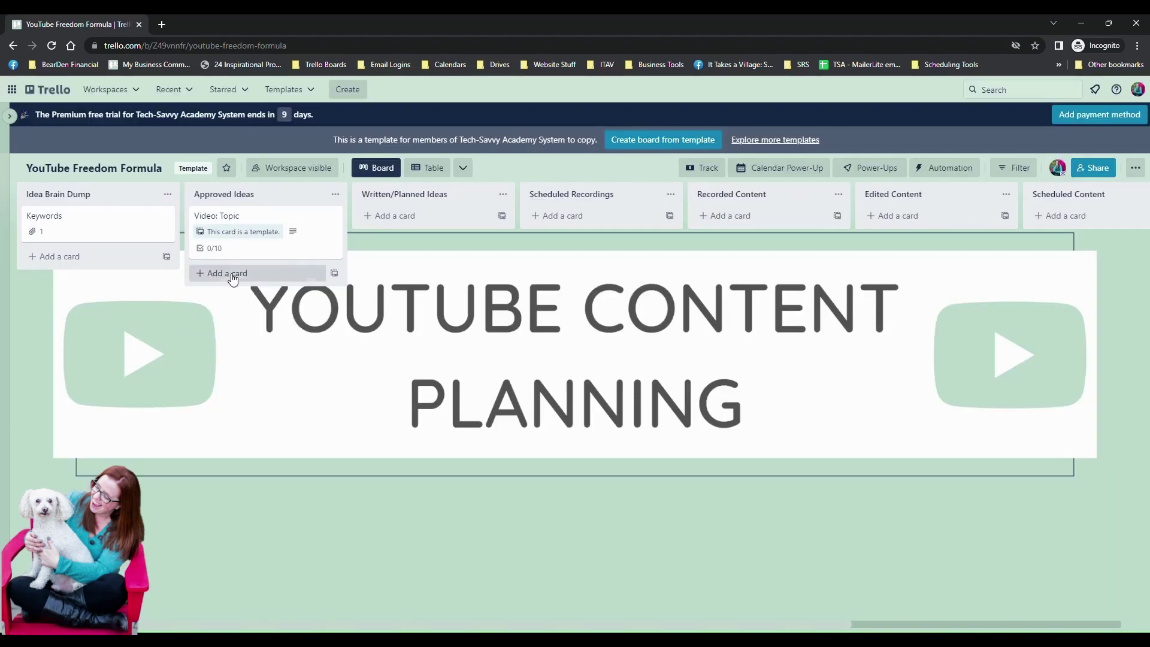
- Add a card named 'New Card' to Approved Ideas and open it to check its fields
left_click(232, 274)
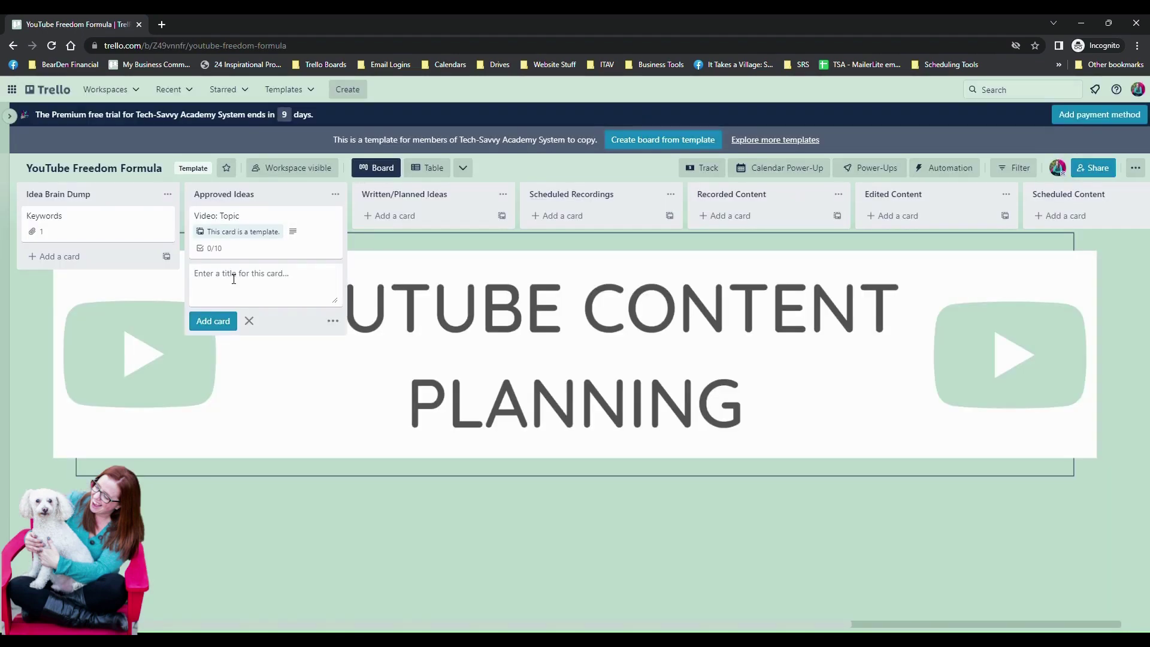
type("New Card")
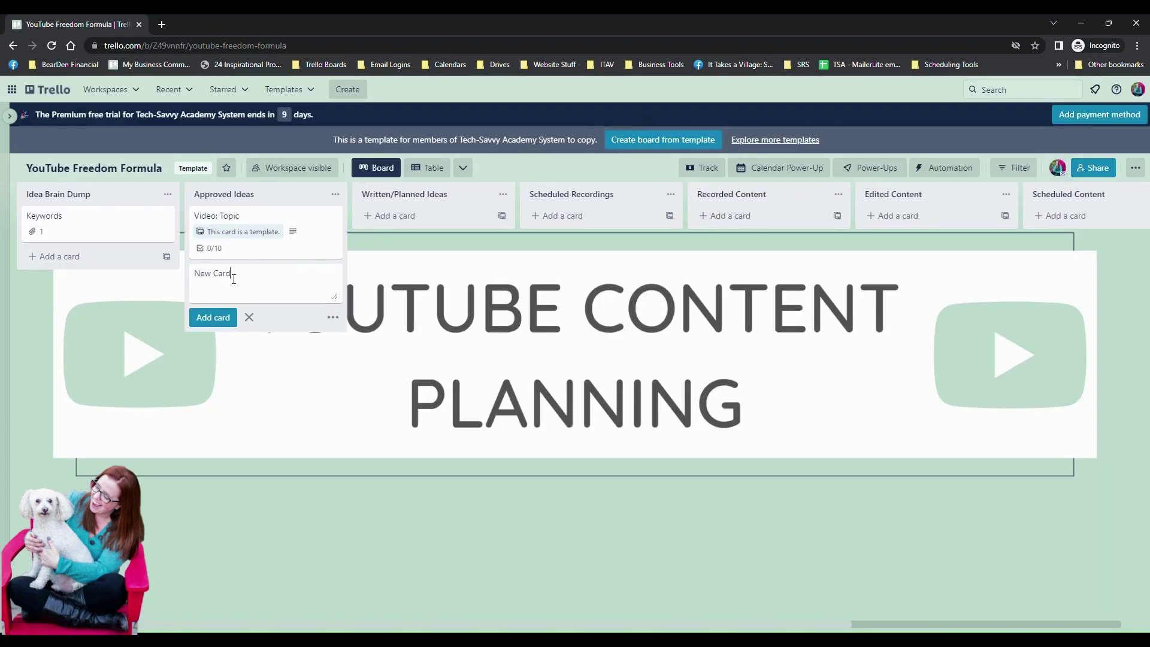
key("Return")
left_click(232, 275)
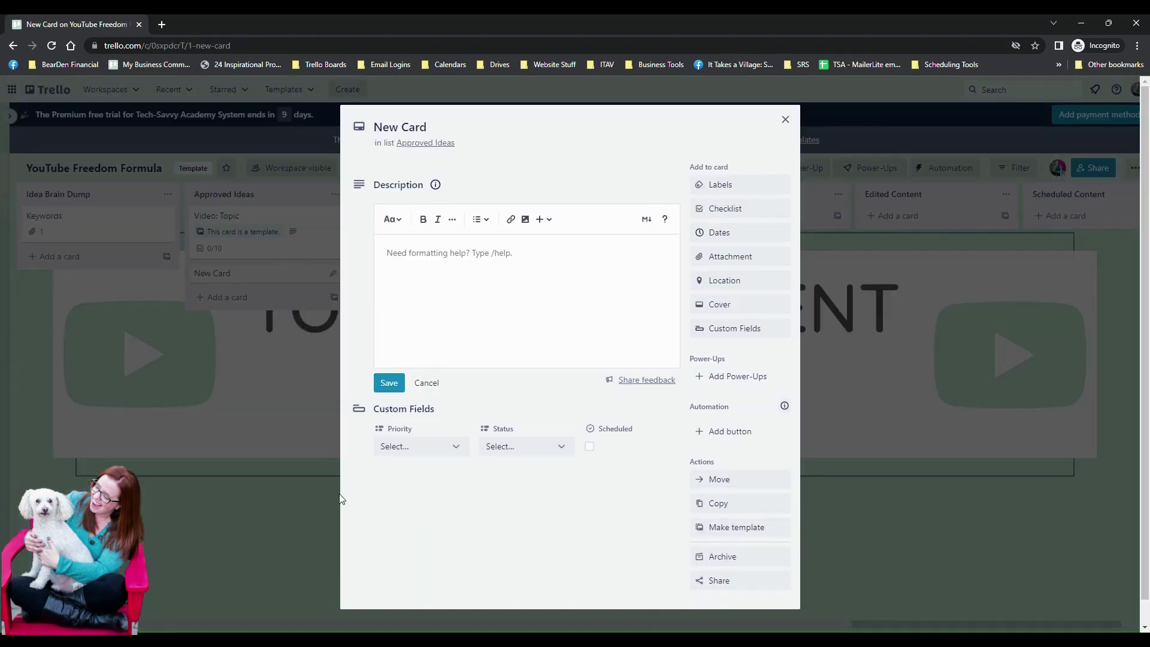
- Close New Card and start creating a new rule under Automation > Rules
left_click(903, 210)
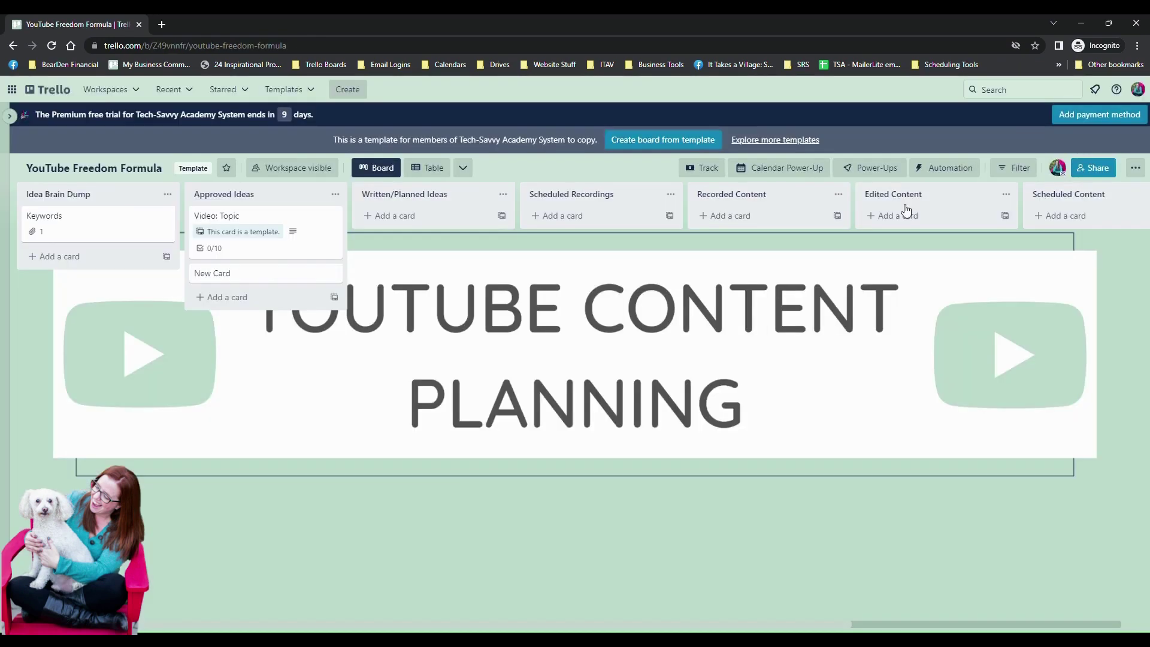
left_click(941, 173)
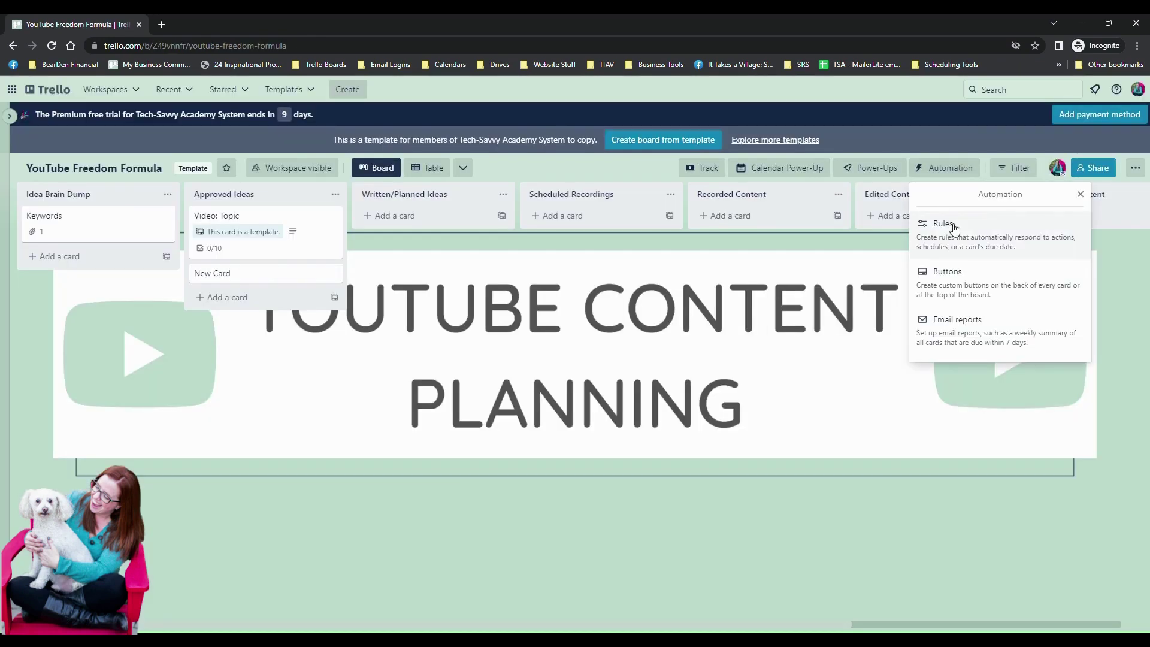
left_click(944, 224)
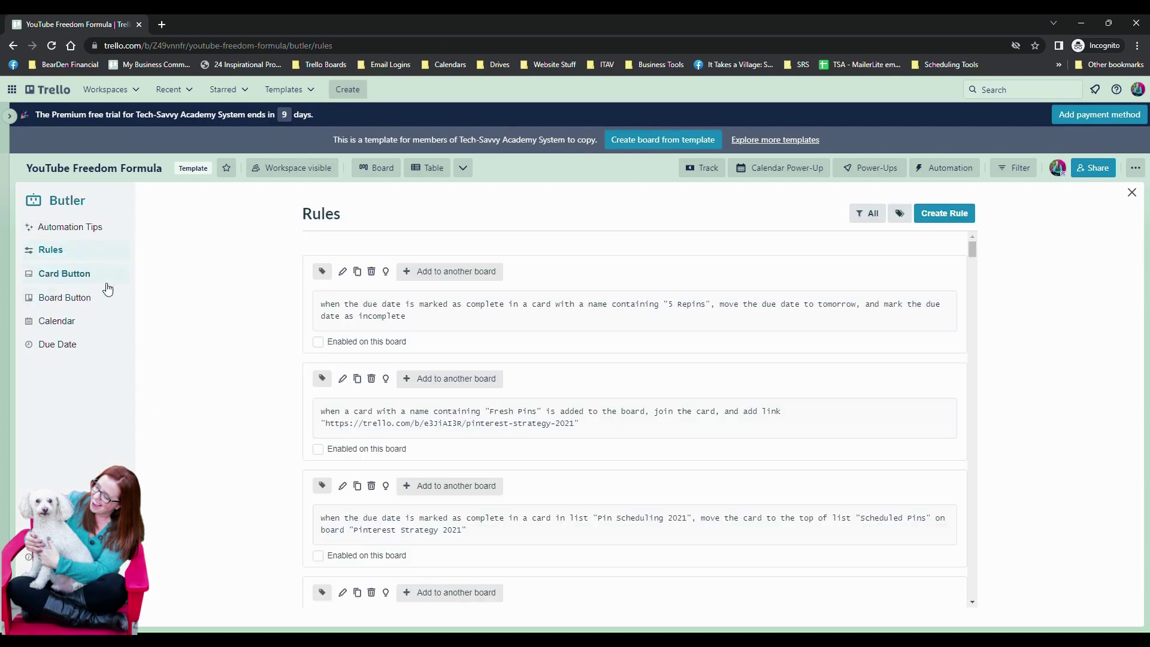
left_click(955, 211)
left_click(642, 333)
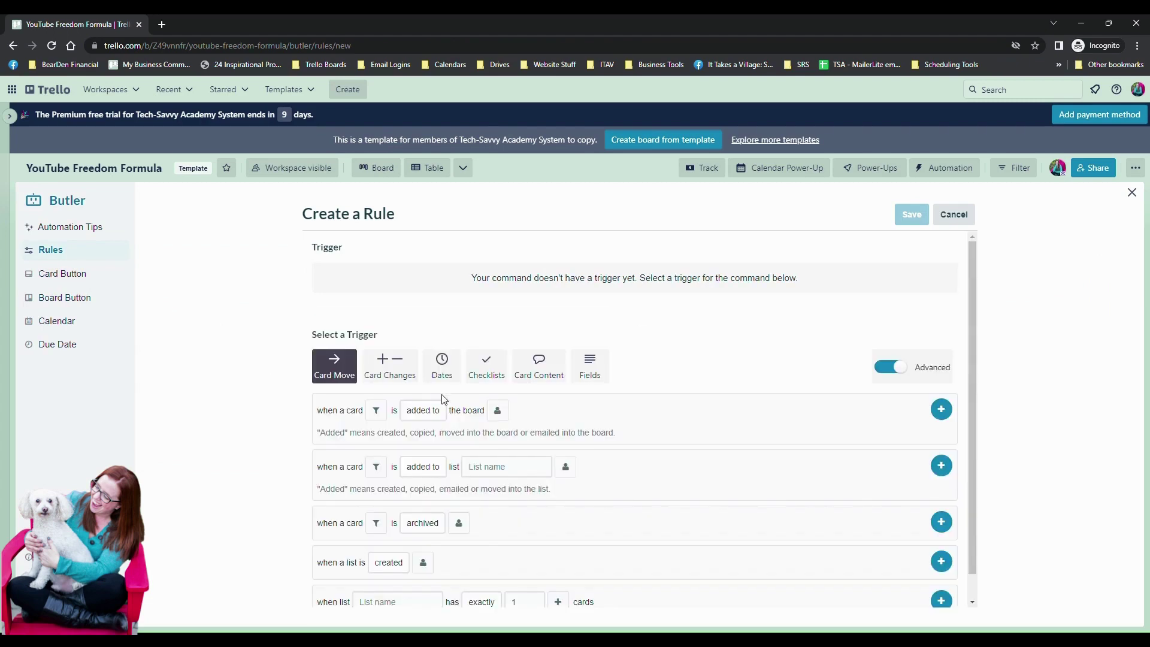
- Set the rule's trigger to 'when custom field Scheduled is checked'
left_click(548, 372)
left_click(604, 375)
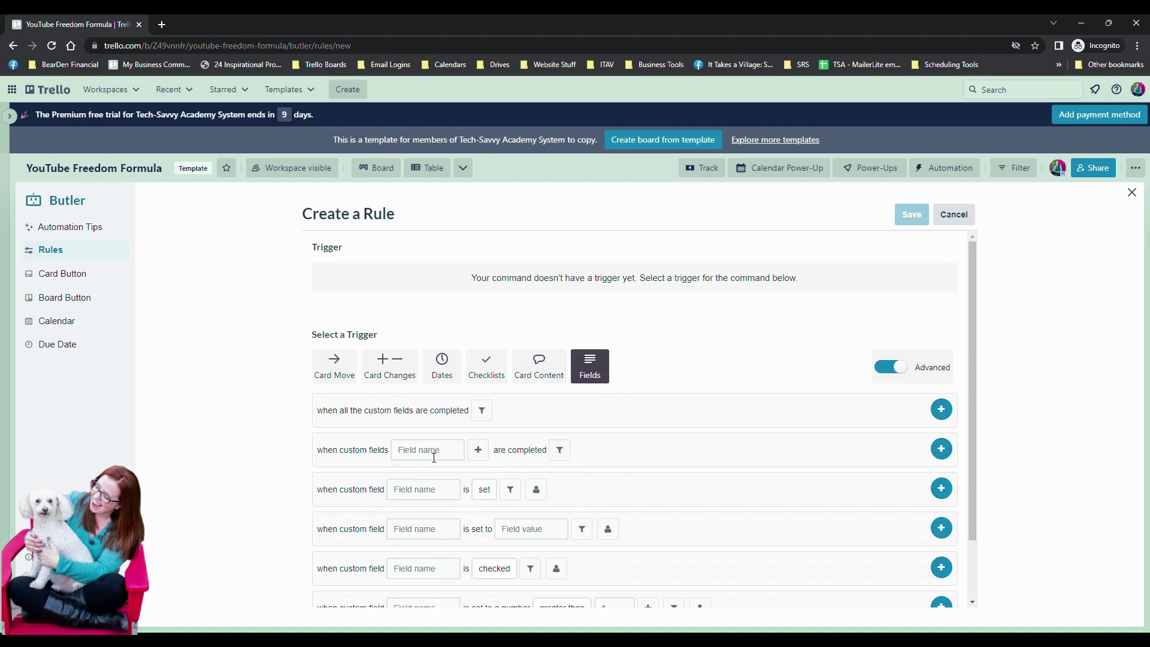
left_click(507, 569)
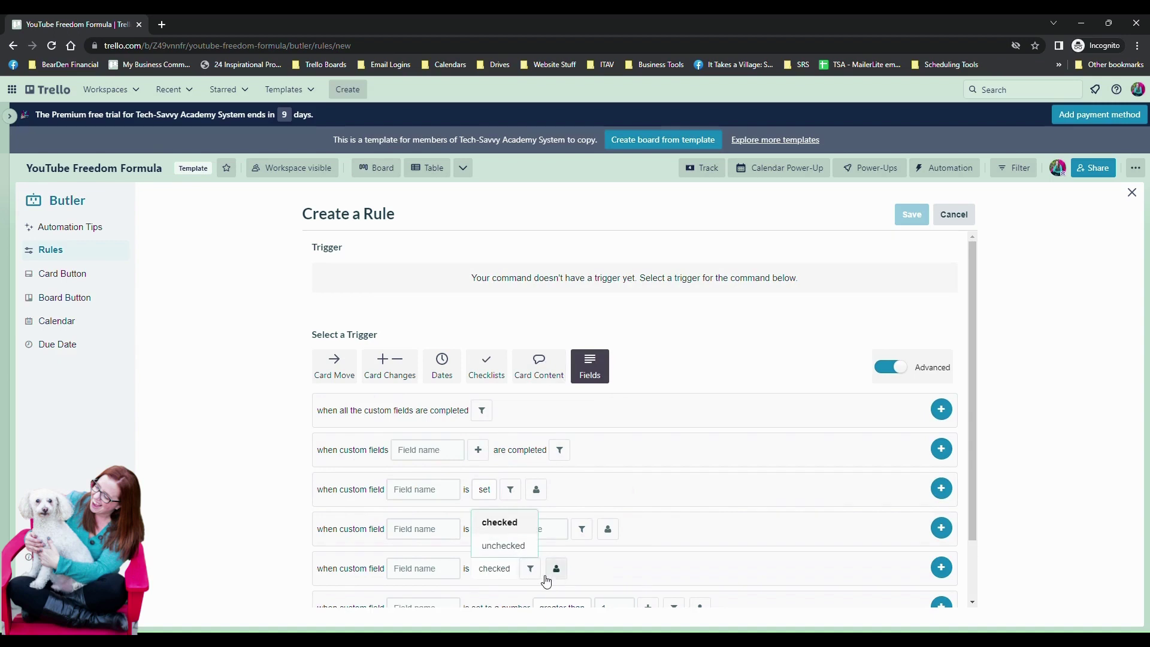
left_click(427, 577)
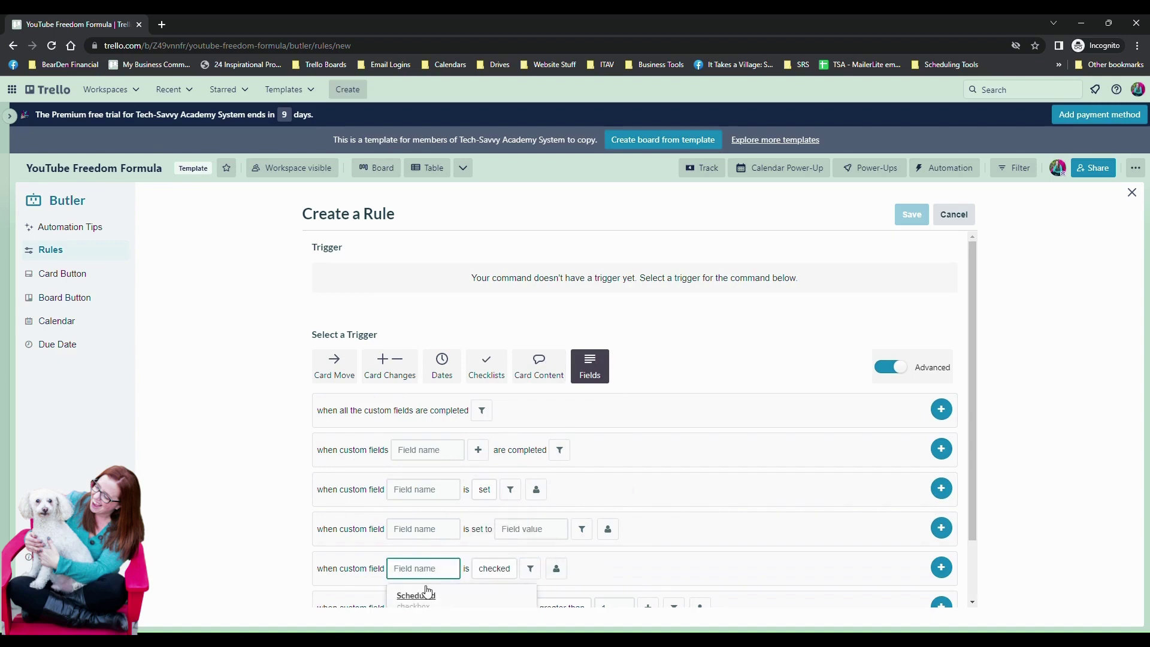
scroll(425, 592, "down", 2)
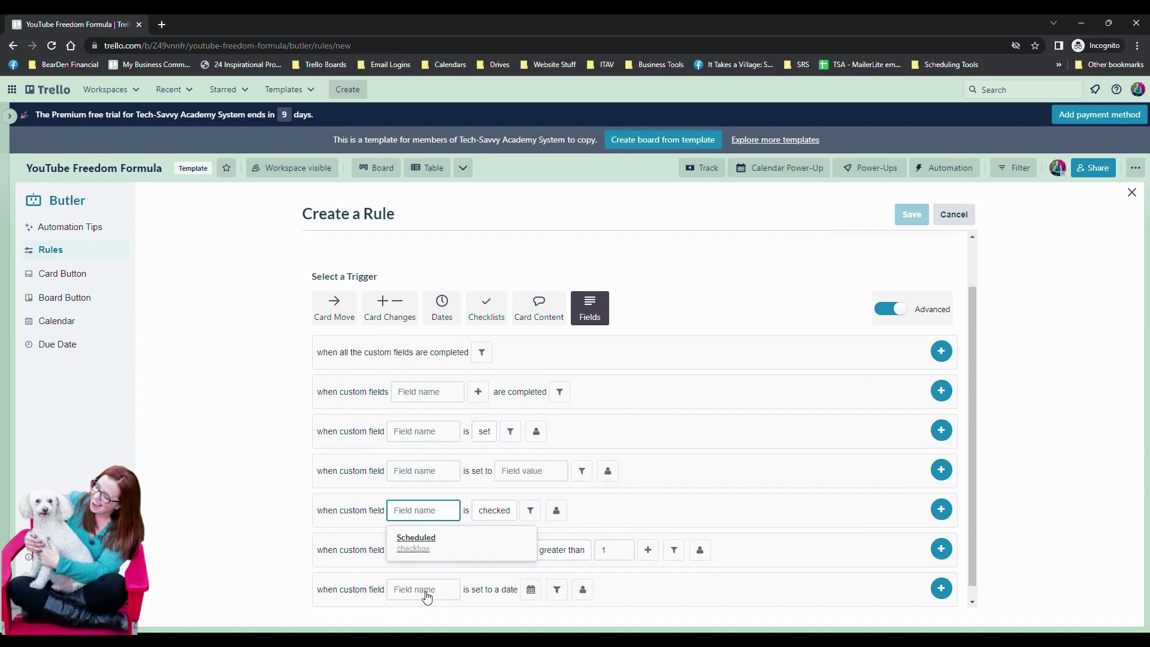
left_click(419, 529)
left_click(493, 500)
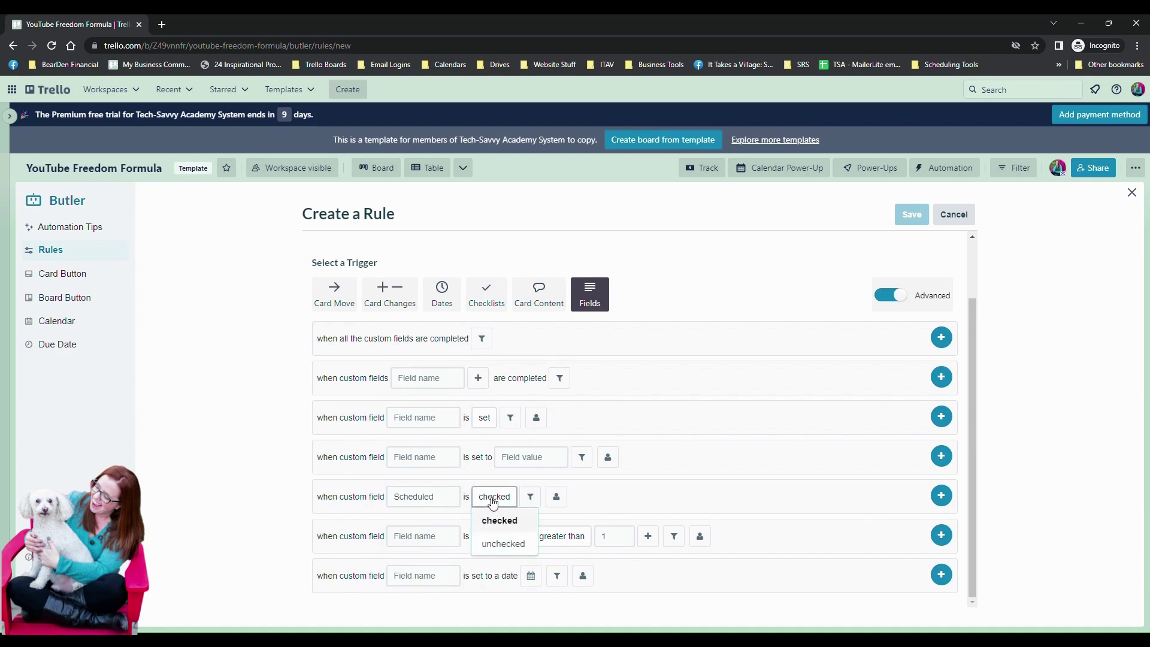
left_click(499, 520)
left_click(941, 496)
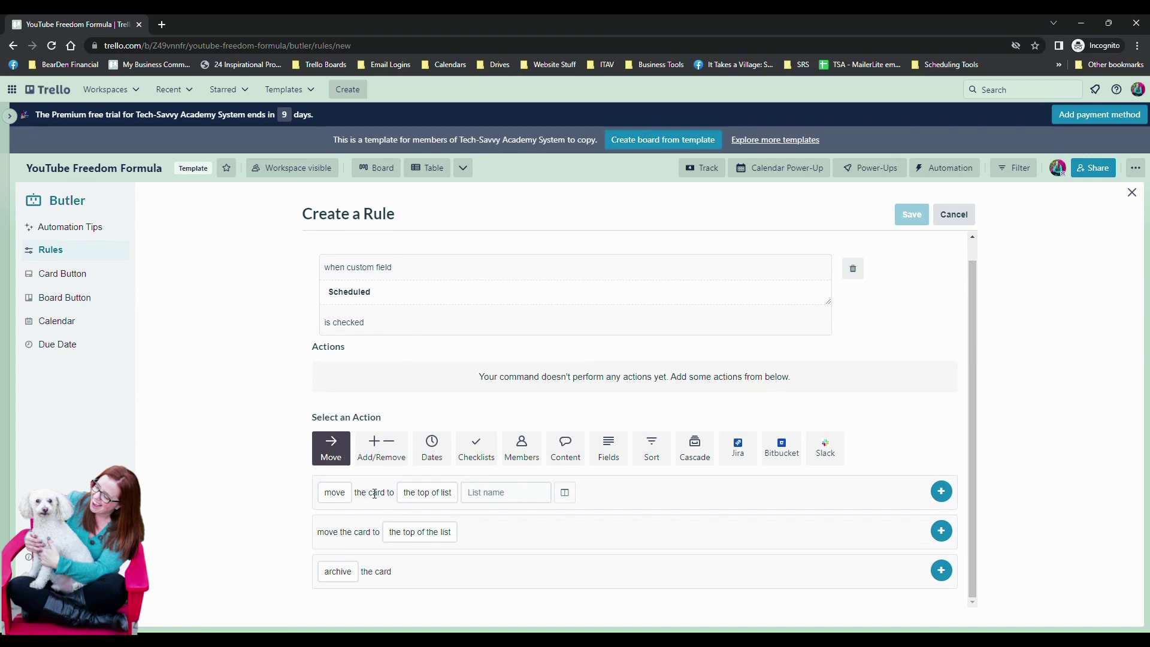
- Add an action moving the card to the bottom of Scheduled Recordings, then save the rule
left_click(427, 492)
left_click(433, 538)
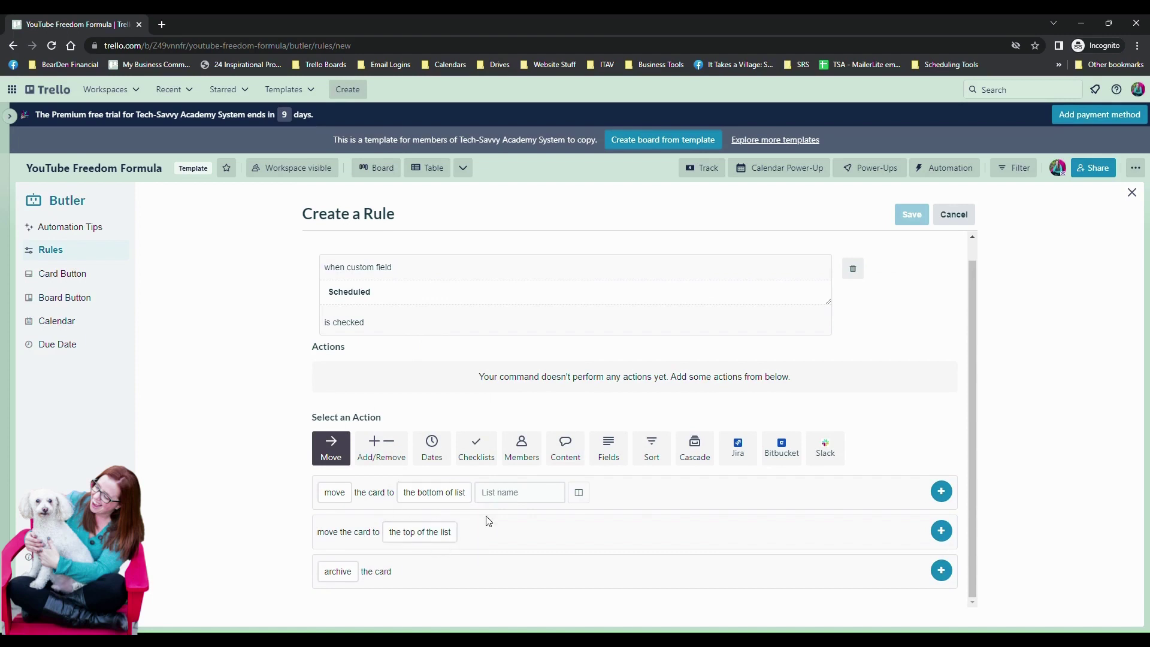
left_click(509, 493)
scroll(530, 533, "down", 1)
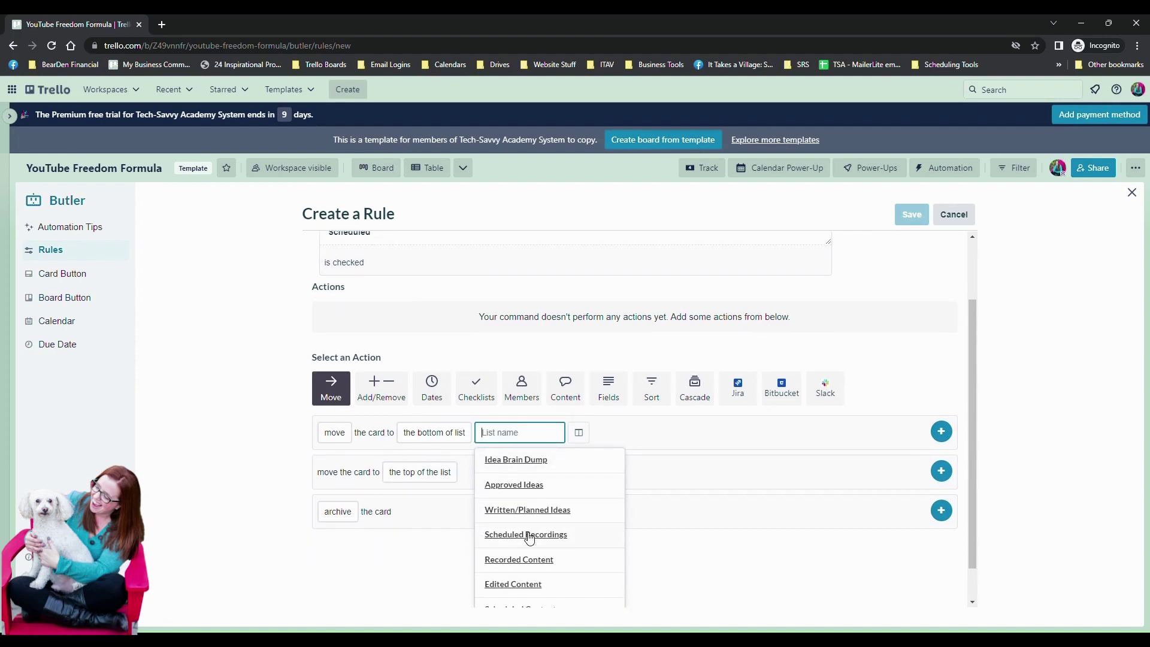
left_click(529, 536)
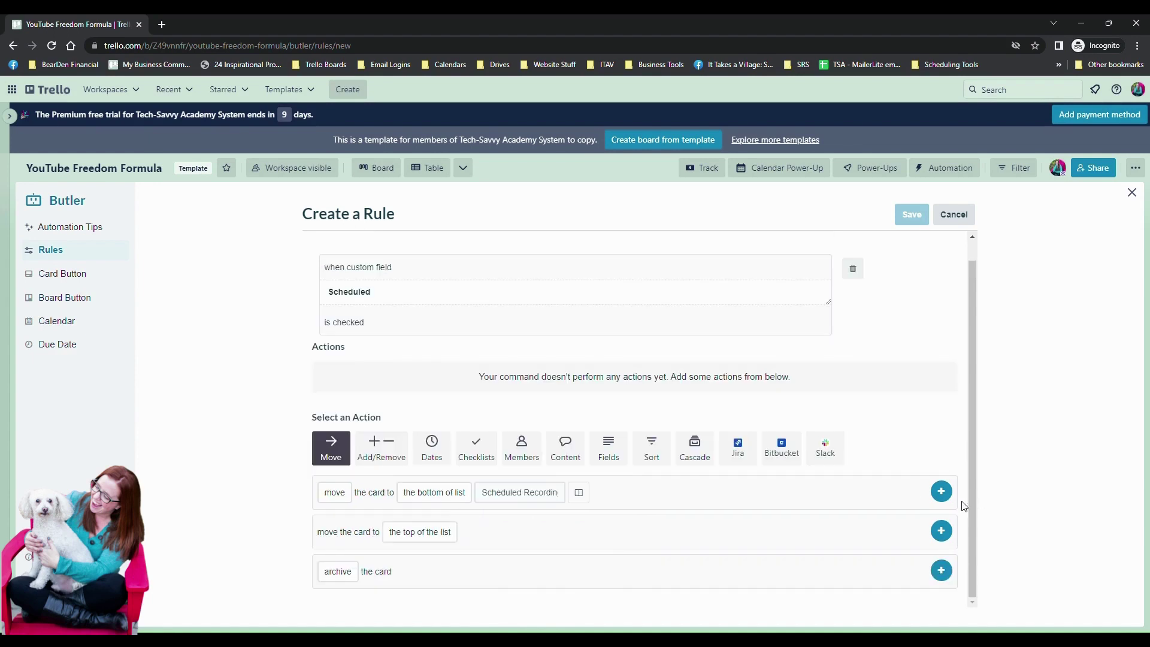
left_click(940, 492)
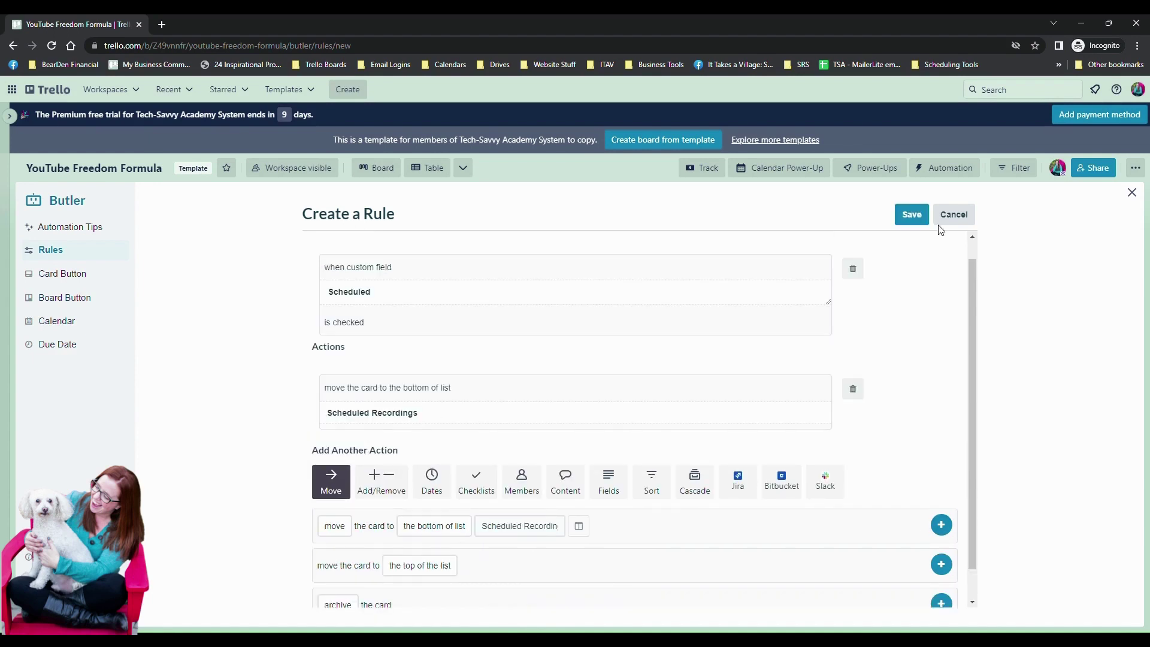
left_click(912, 221)
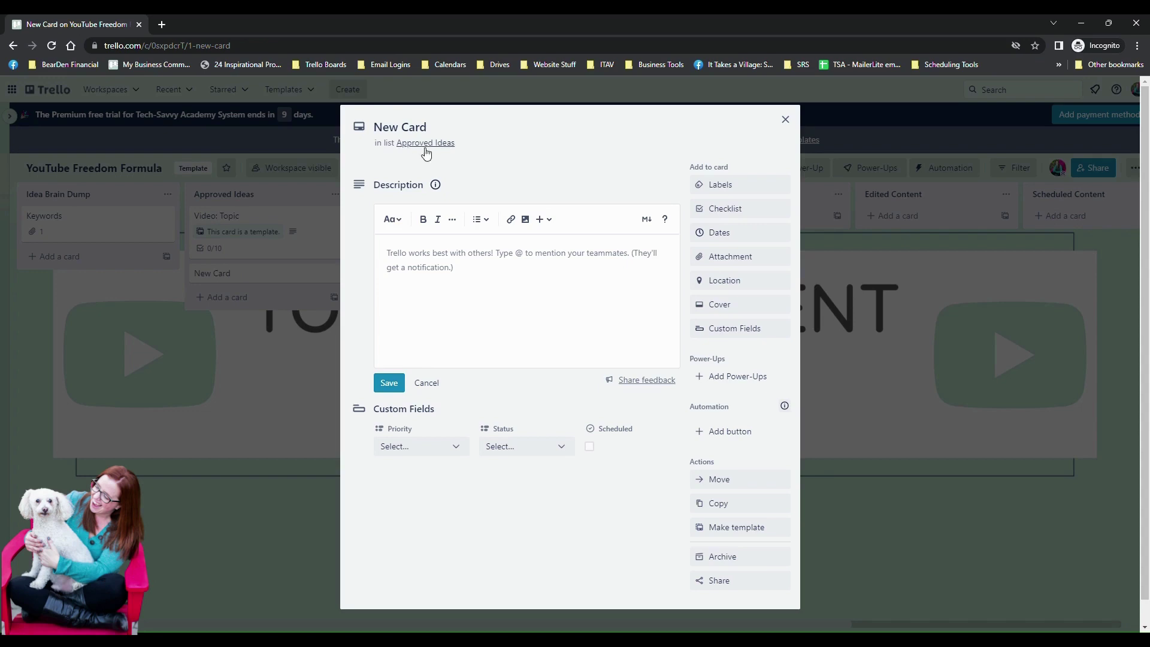
- Check Scheduled on New Card and close it to see it moved to Scheduled Recordings
left_click(590, 448)
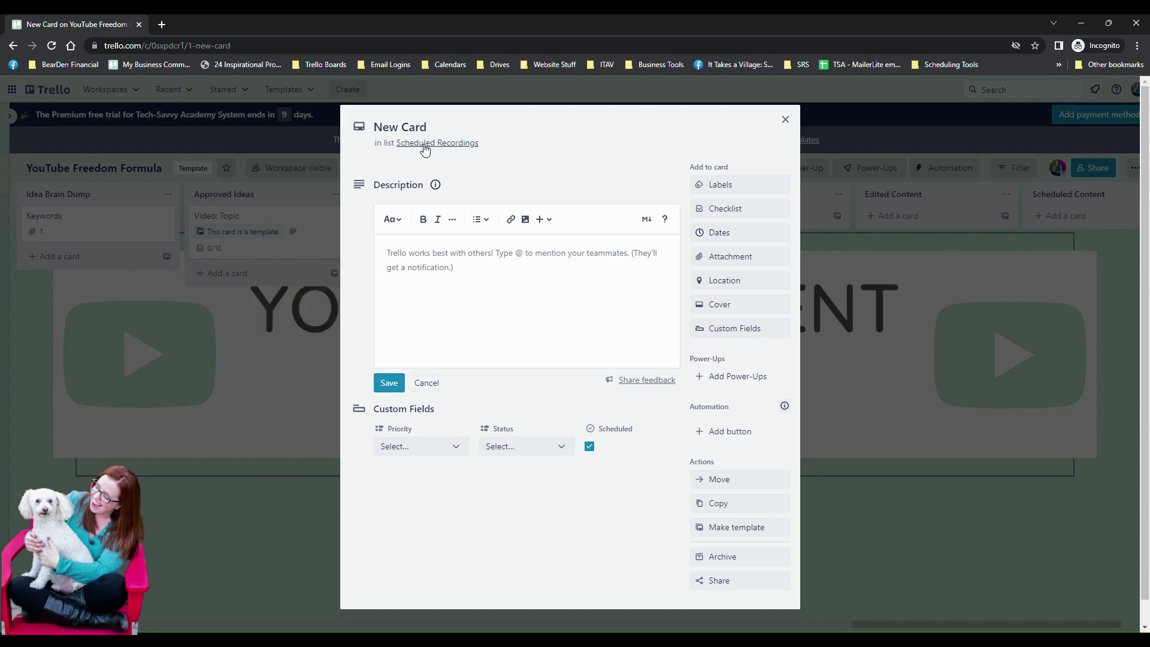
left_click(791, 123)
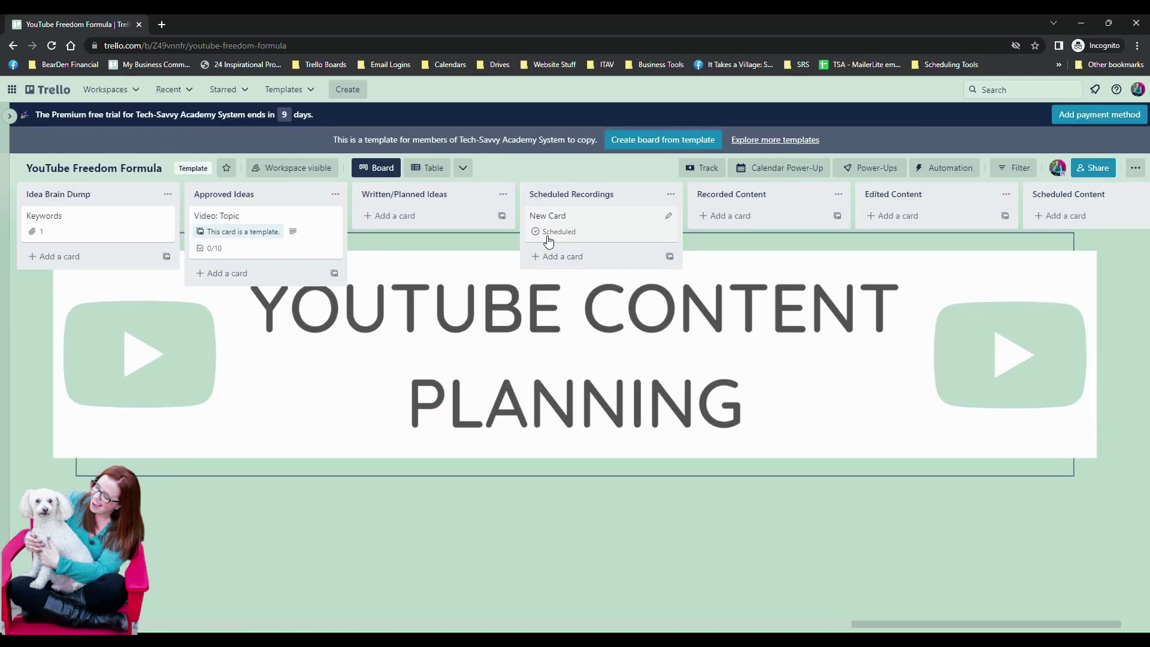